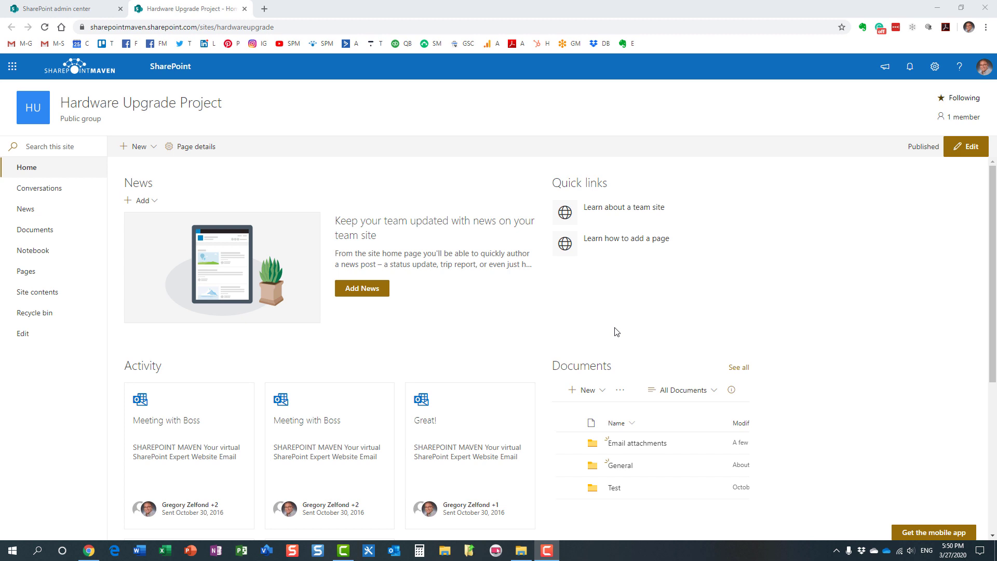
Highlight the 'hardwareupgrade' part of the site's current web address to note it, then deselect it
left_click(284, 25)
double_click(284, 25)
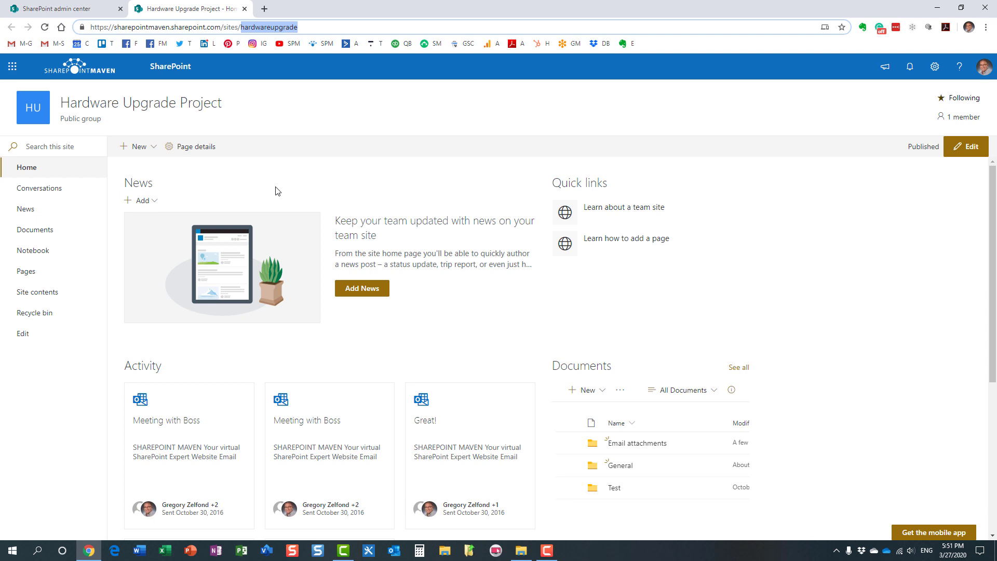
left_click(322, 117)
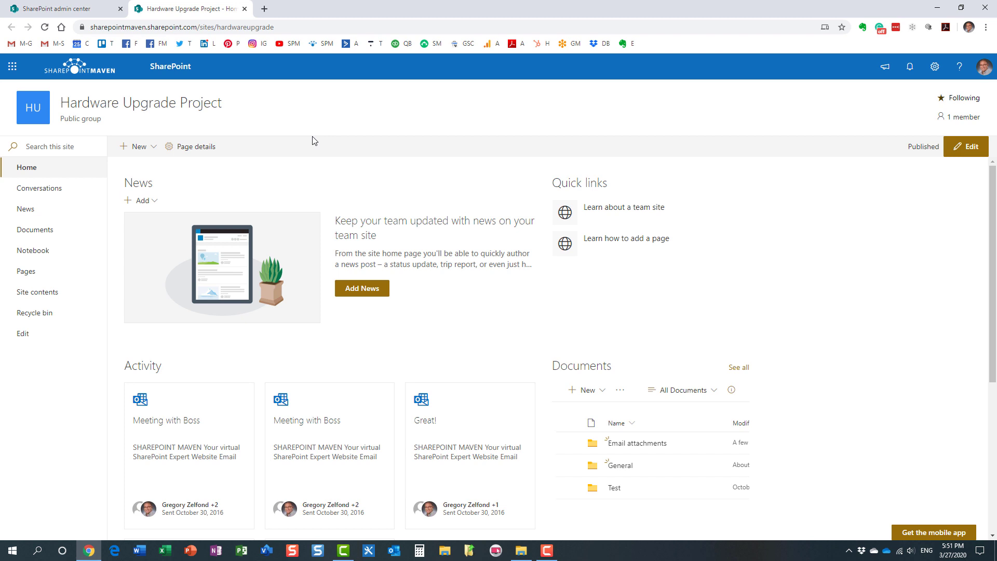
left_click(85, 9)
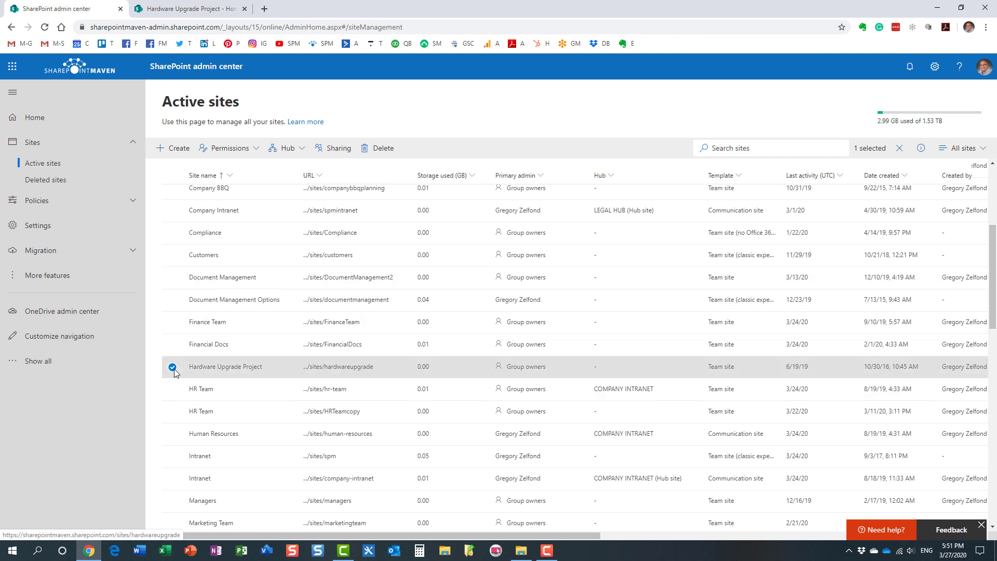
left_click(920, 150)
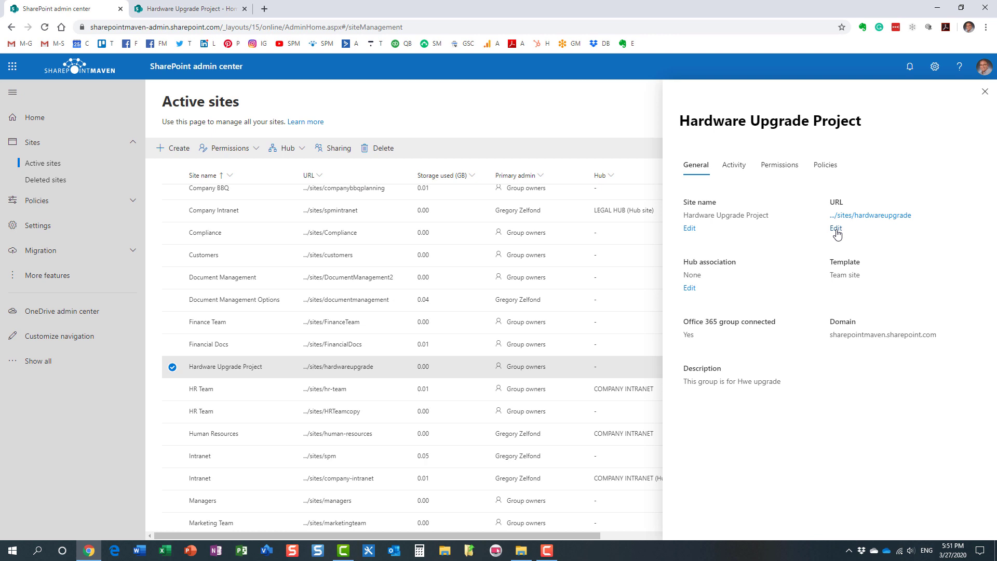
left_click(835, 229)
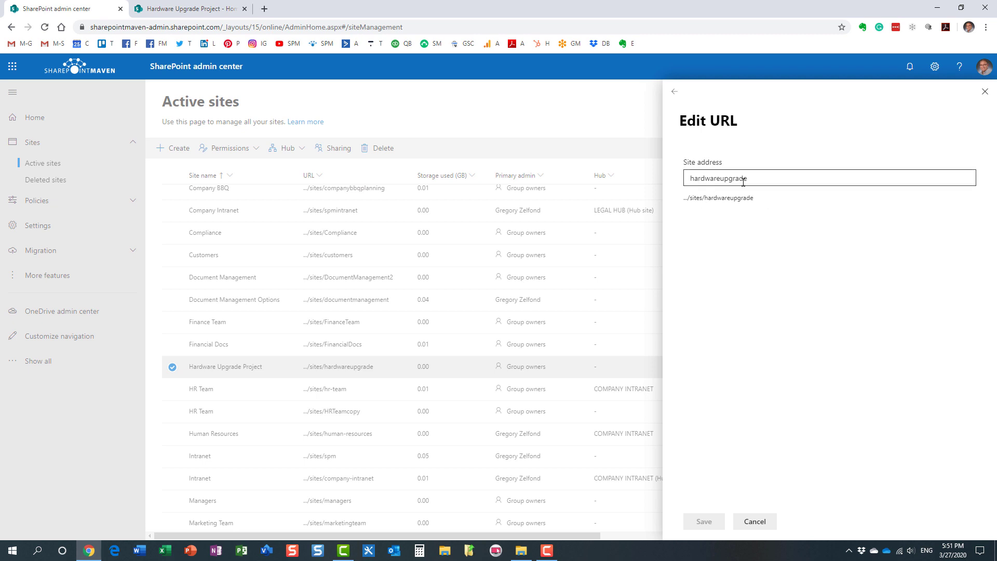
left_click(755, 526)
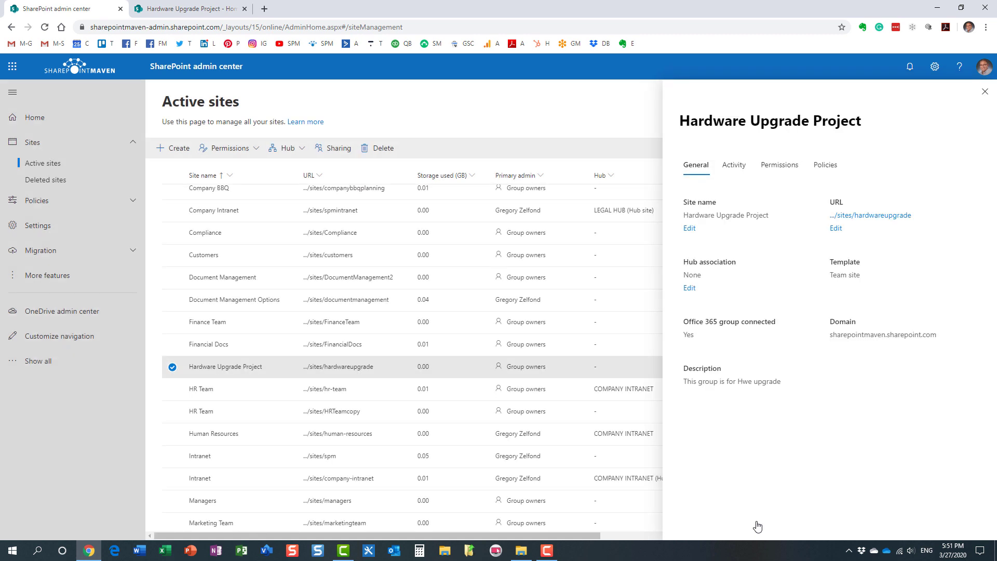
left_click(985, 93)
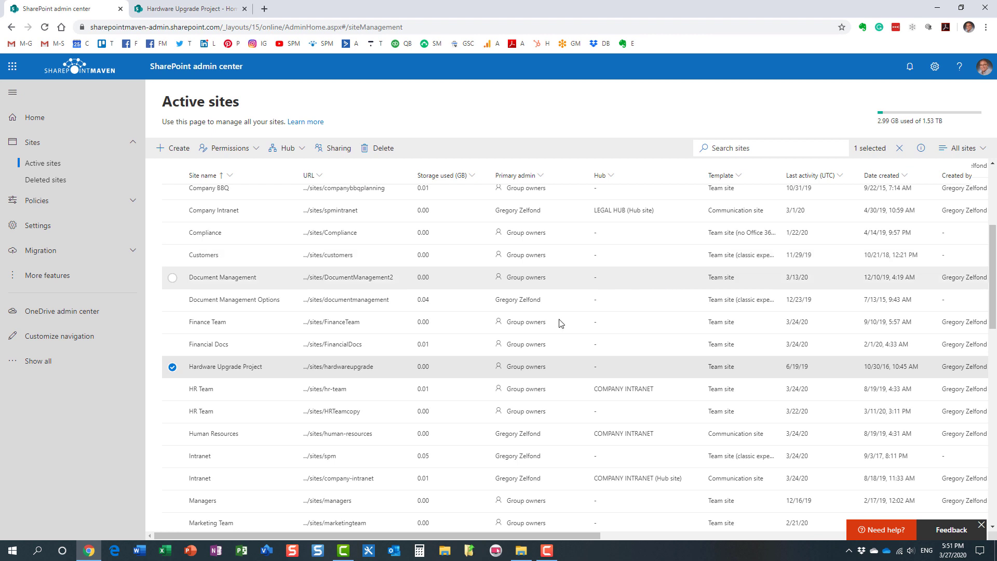
left_click(173, 367)
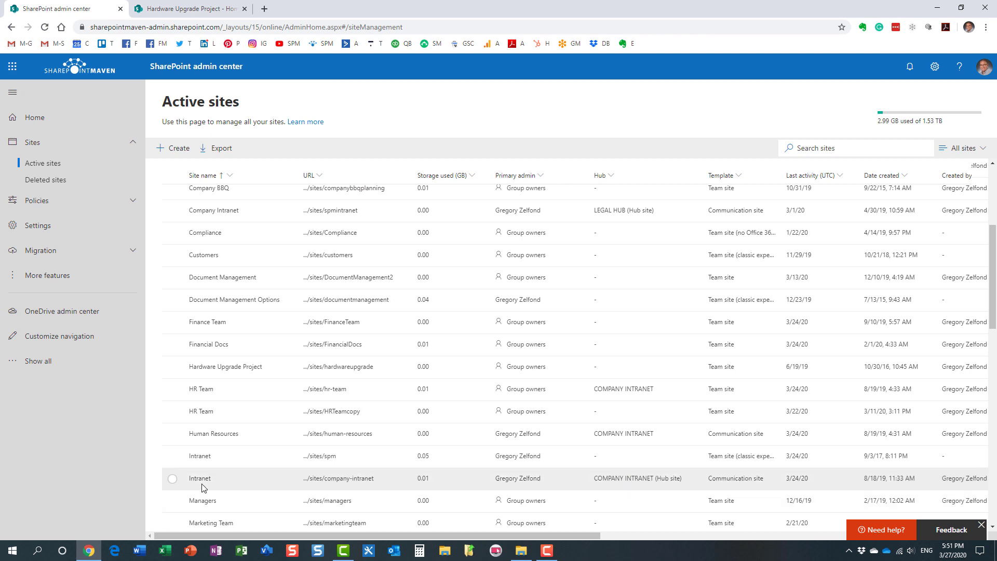
left_click(172, 478)
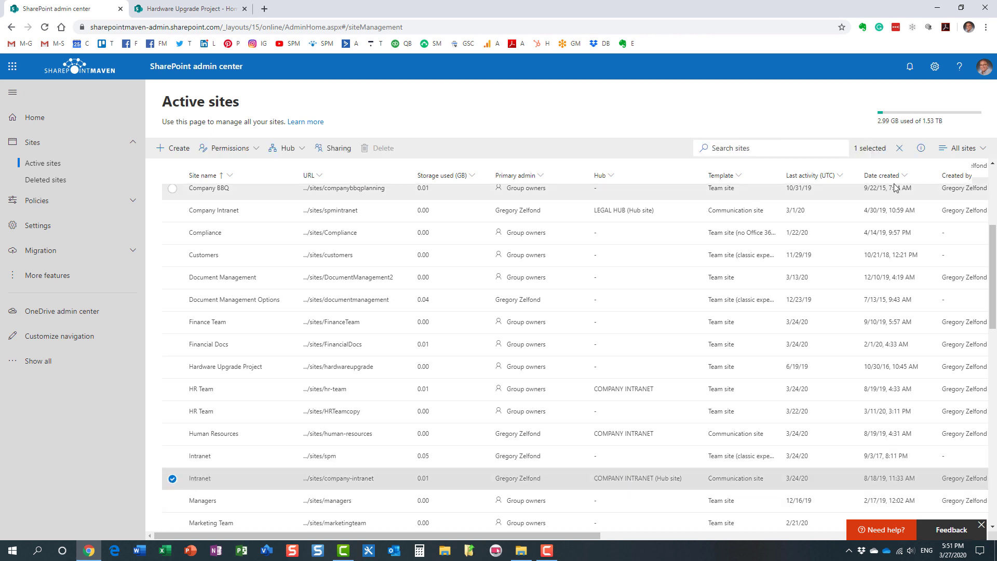
left_click(920, 149)
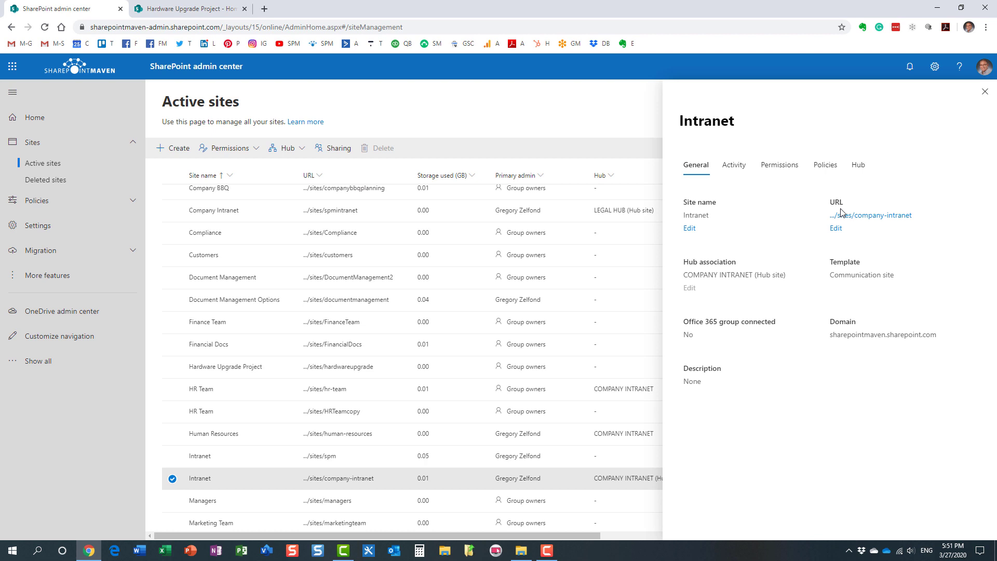
left_click(831, 231)
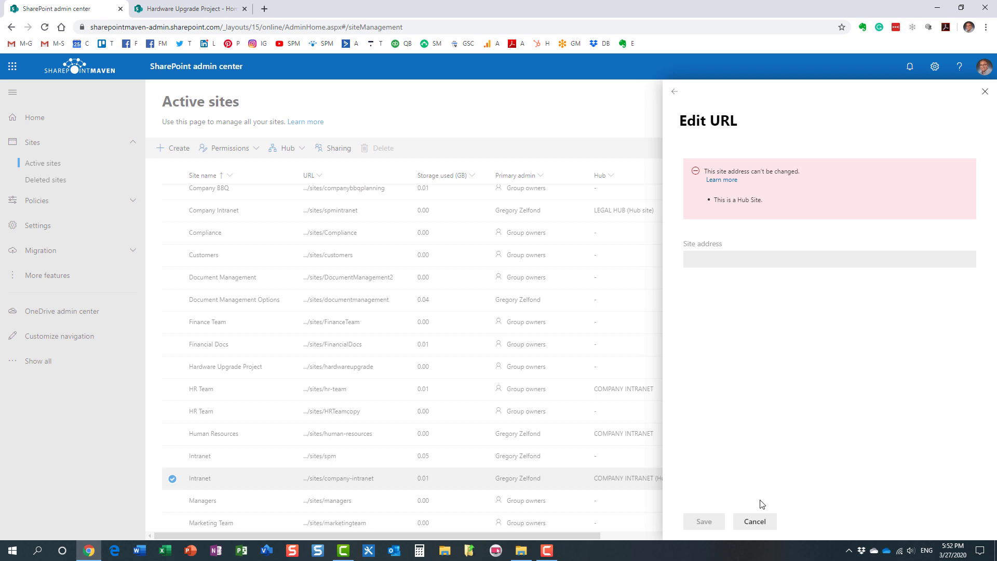
left_click(754, 521)
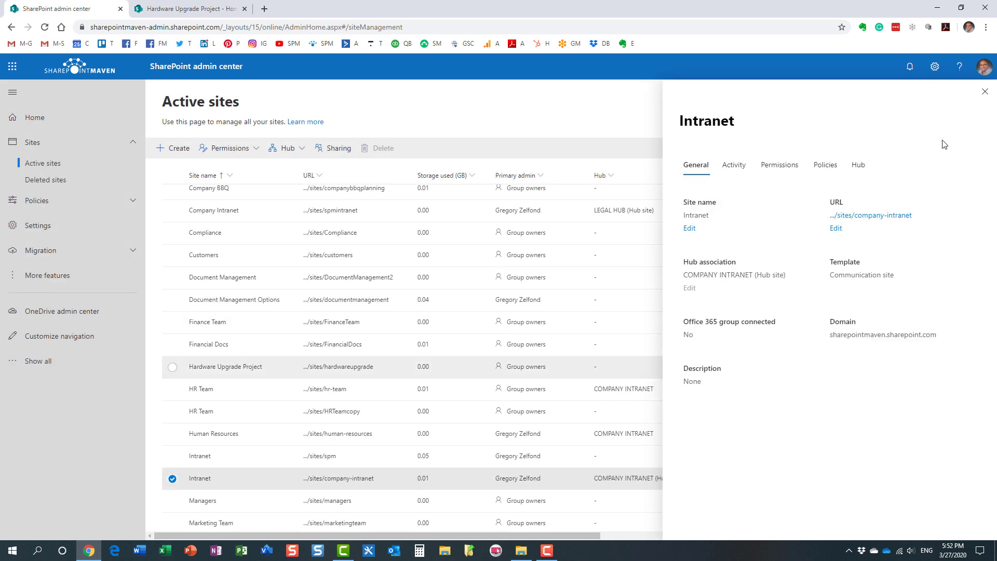
left_click(986, 93)
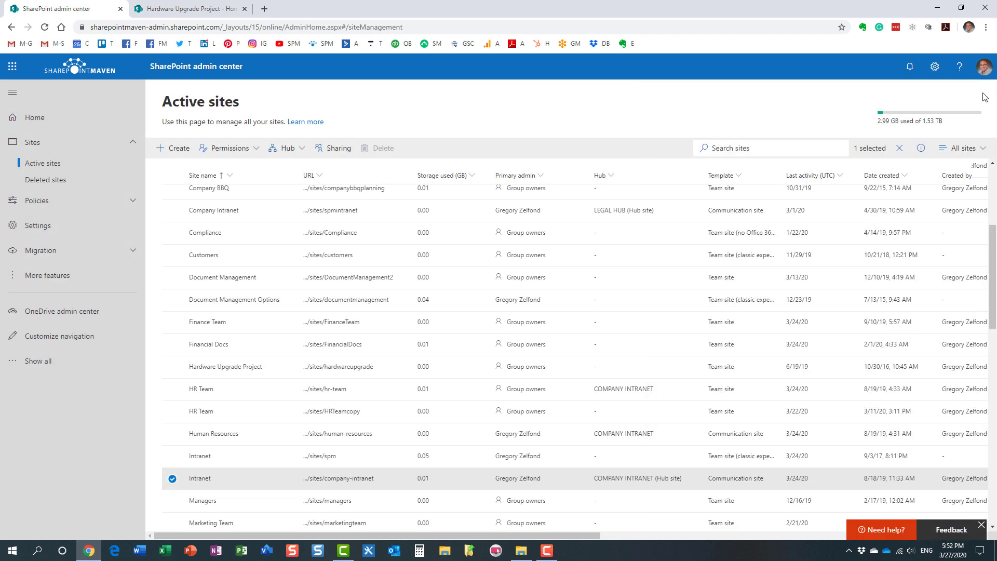
left_click(173, 478)
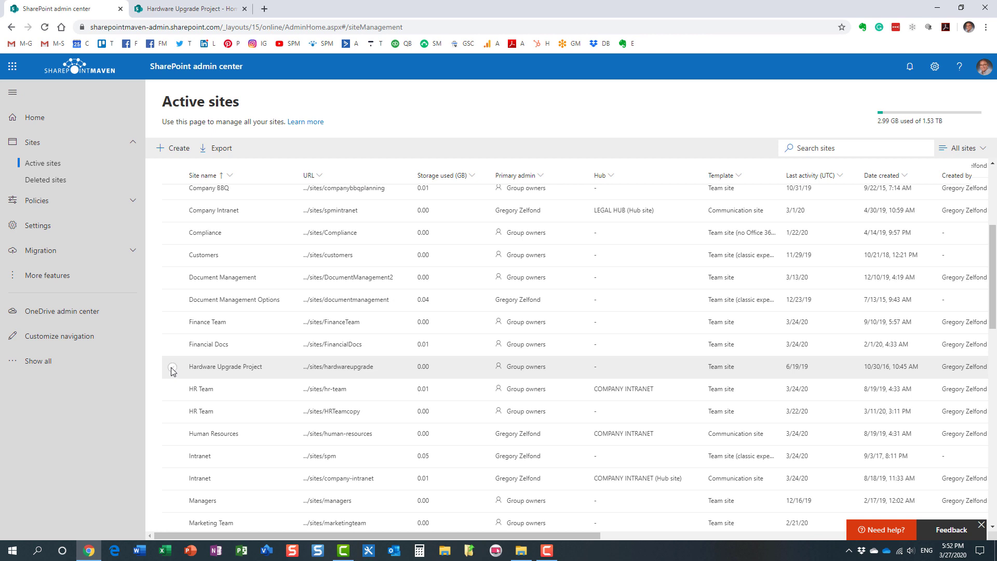
left_click(173, 367)
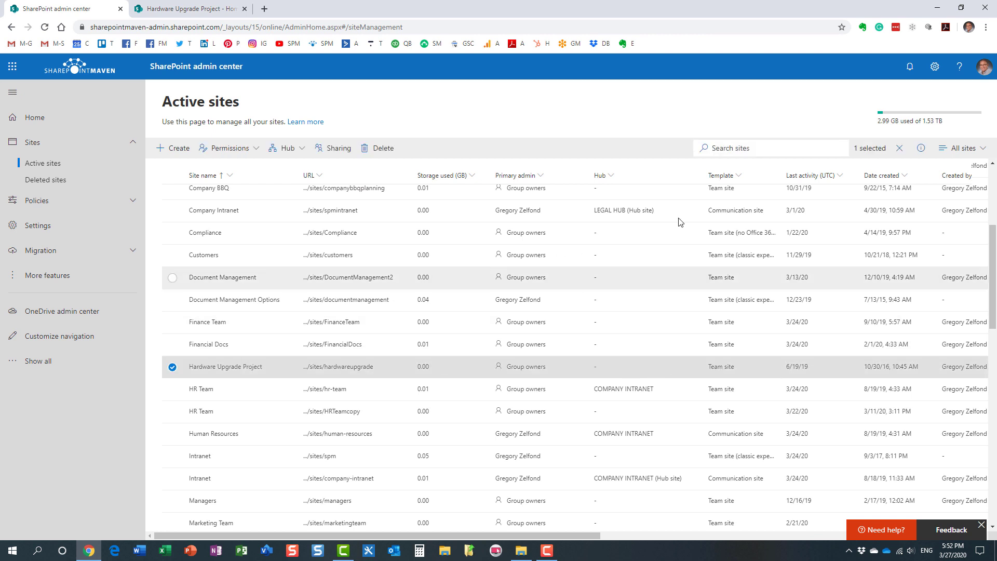
In the site details pane, change the URL from 'hardwareupgrade' to 'softwareupgrade' and save
left_click(920, 150)
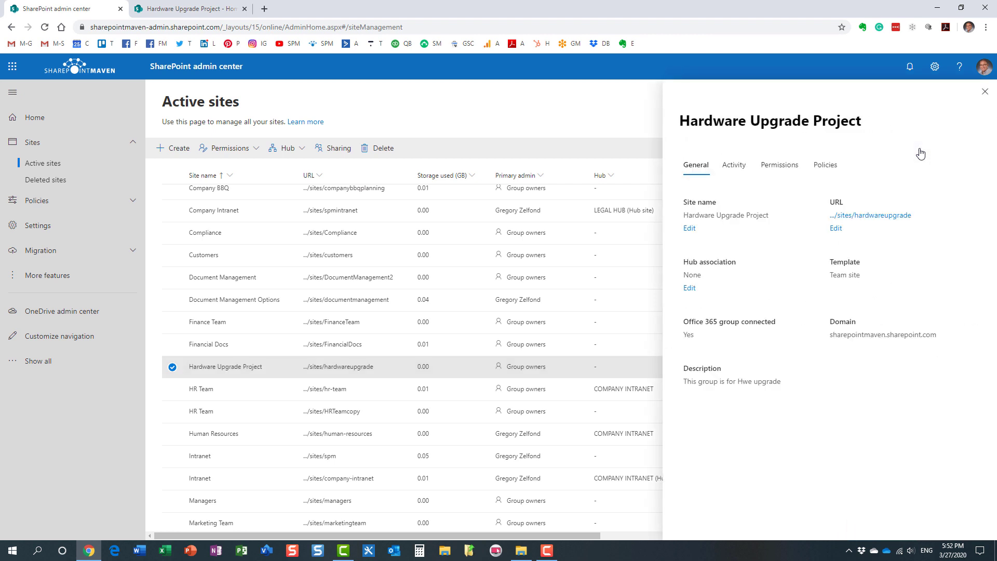
left_click(836, 230)
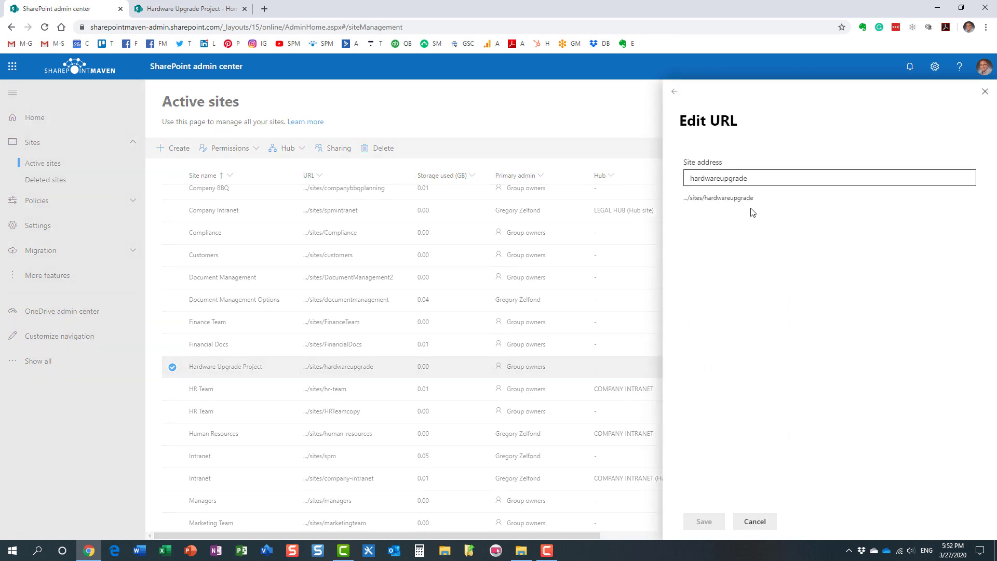
left_click_drag(747, 180, 665, 181)
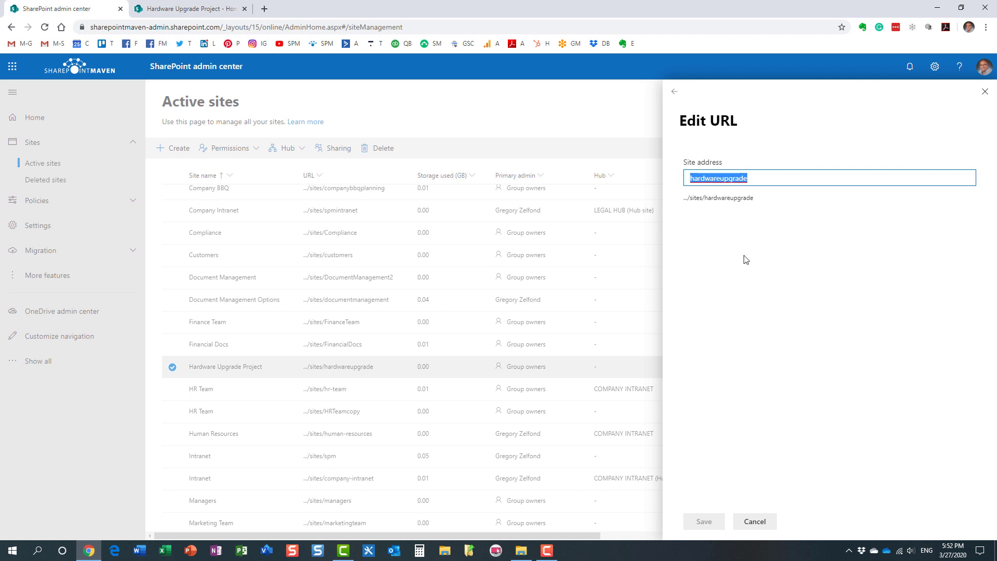
type("s")
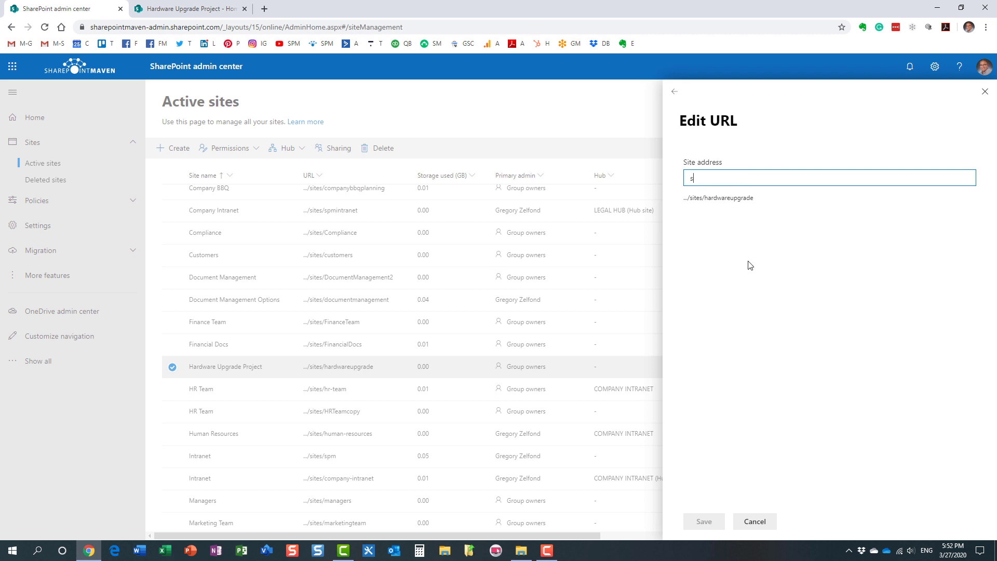
type("oftwareupgrade")
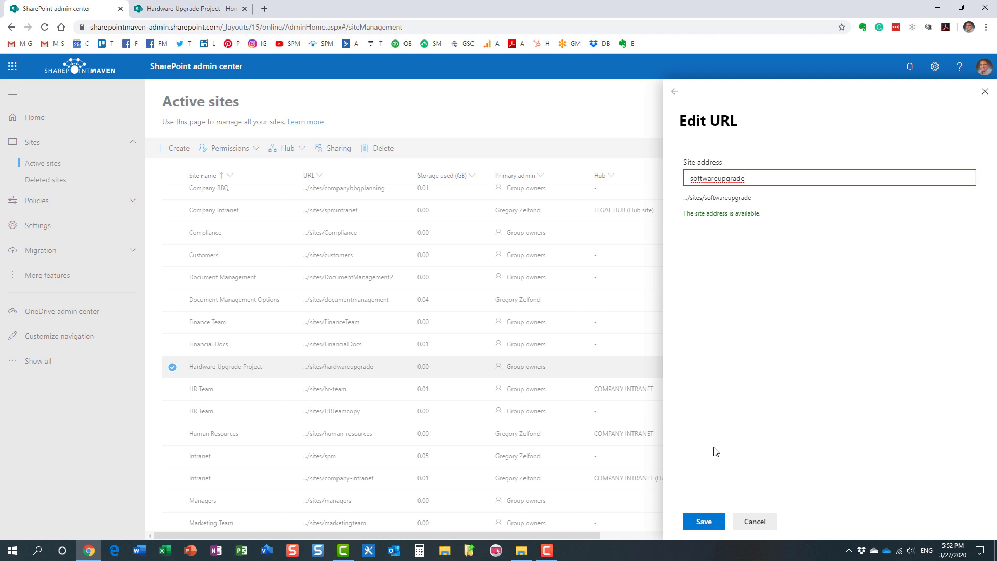
left_click(708, 526)
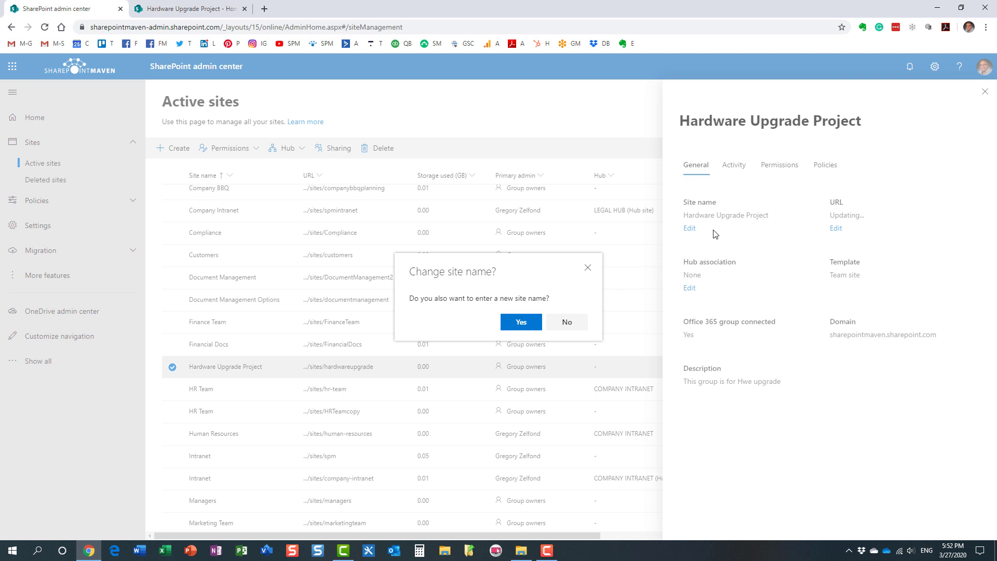
Accept the rename prompt and change the site name from 'Hardware Upgrade Project' to 'Software Upgrade Project'
left_click(208, 10)
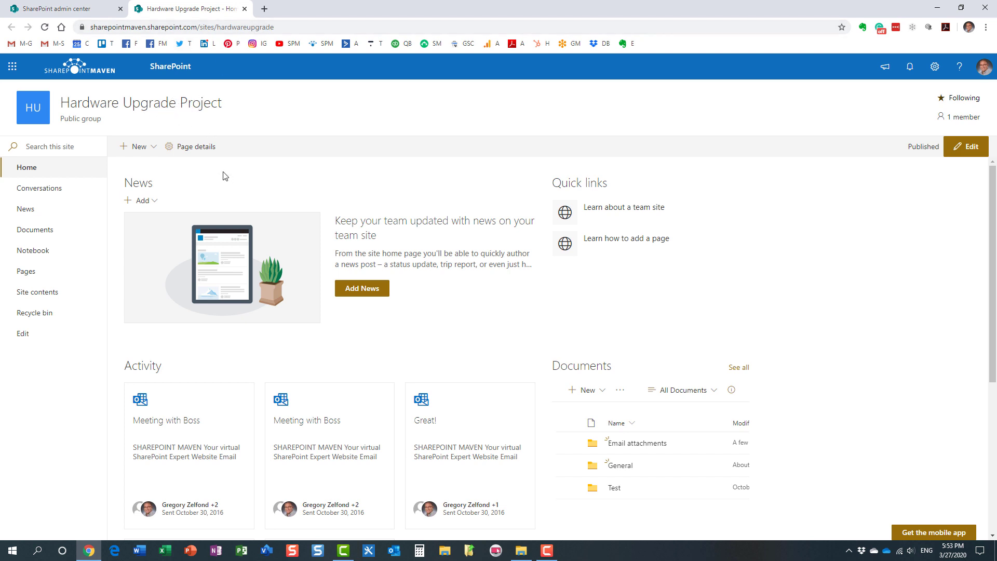
left_click(81, 10)
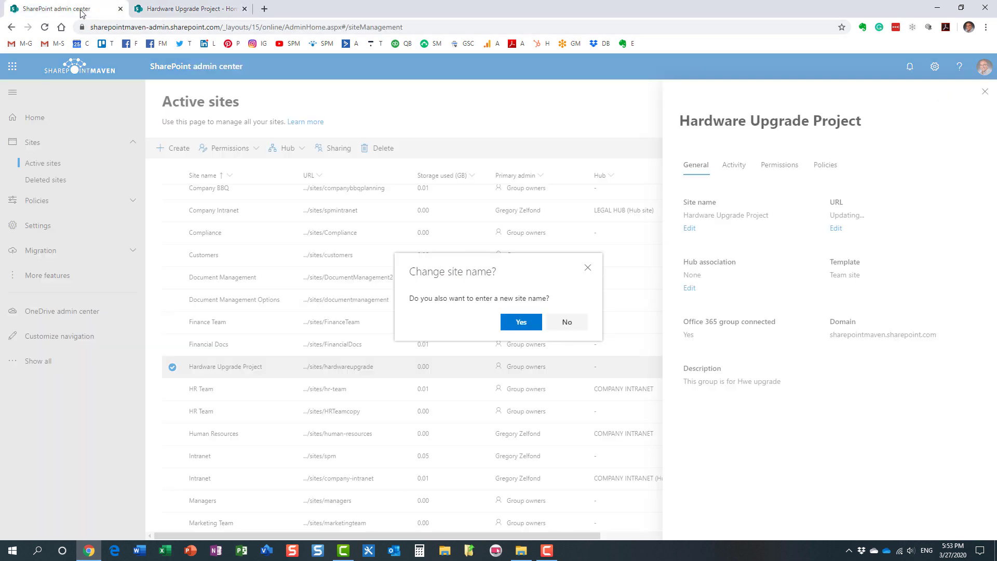
left_click(522, 322)
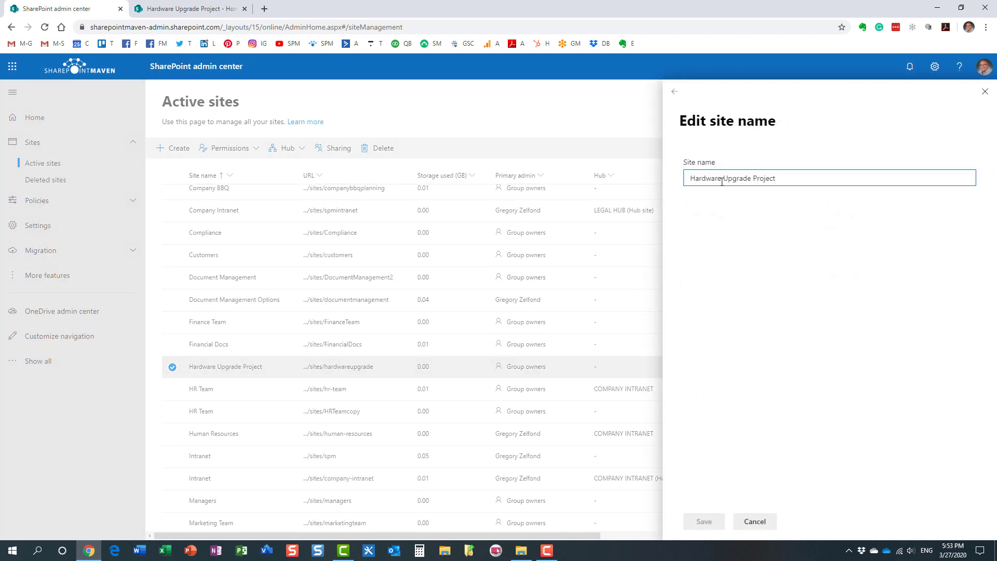
double_click(706, 178)
type("Software")
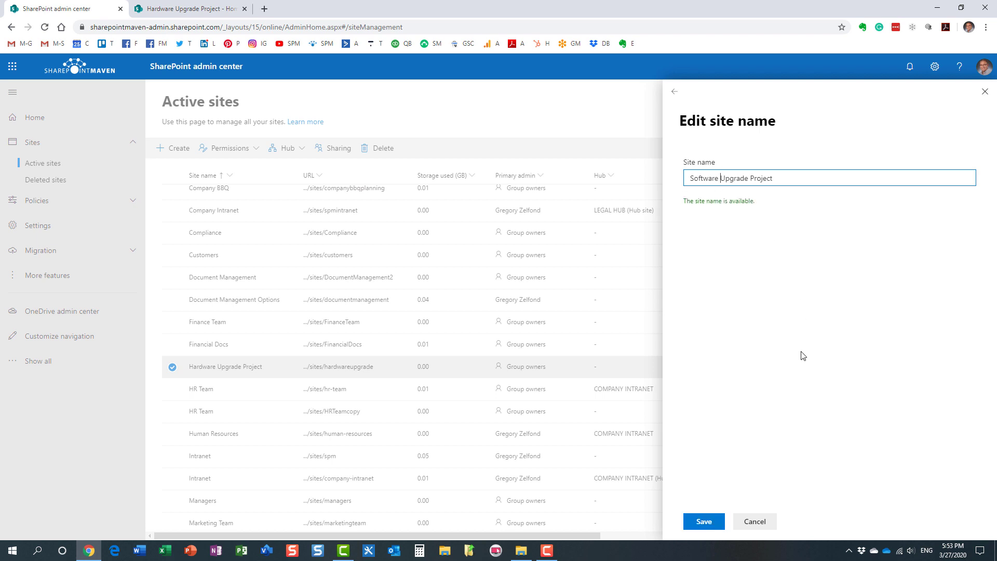
left_click(711, 519)
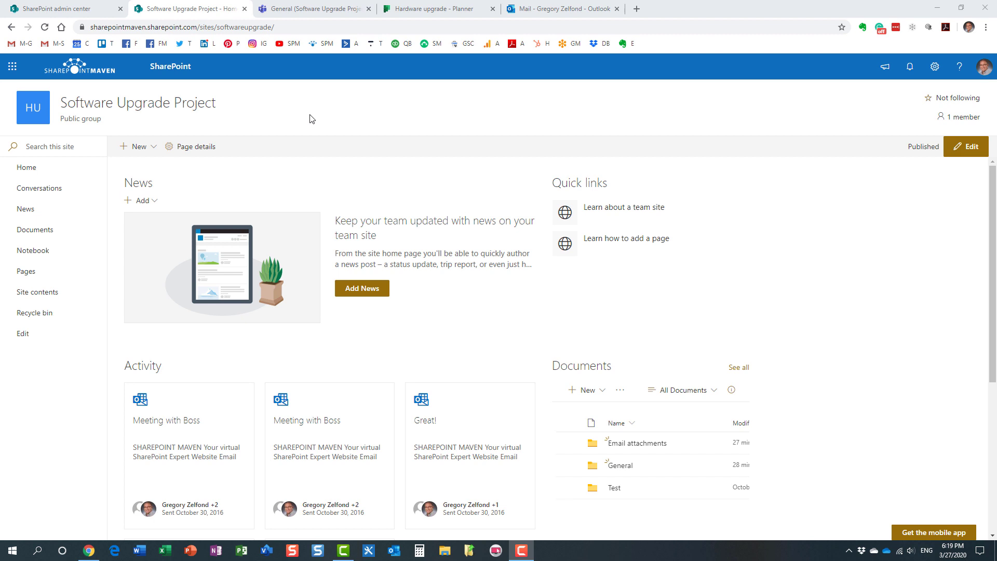
left_click(248, 27)
left_click(247, 27)
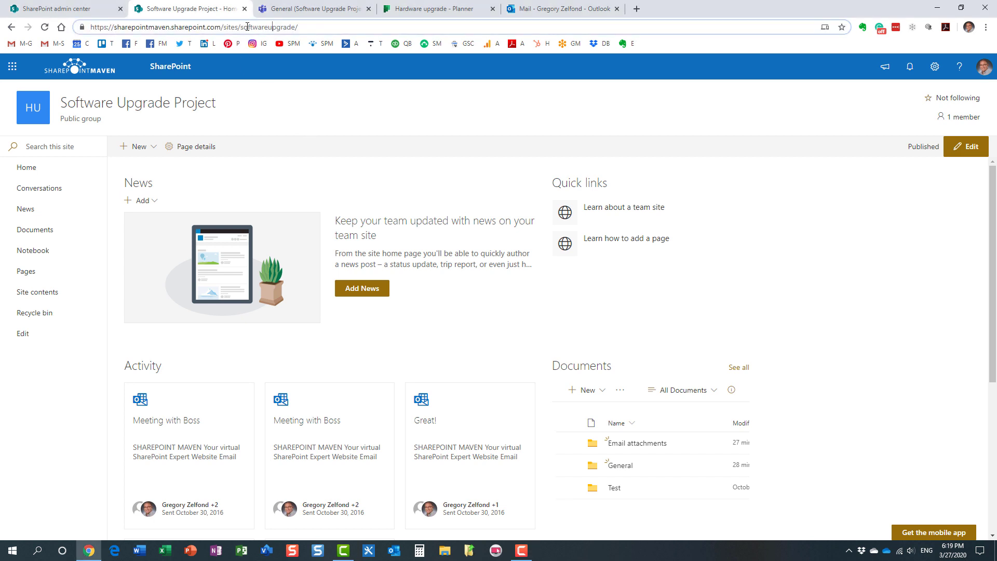
key("BackSpace")
key("BackSpace")
key("BackSpace")
key("BackSpace")
key("BackSpace")
key("BackSpace")
key("BackSpace")
key("BackSpace")
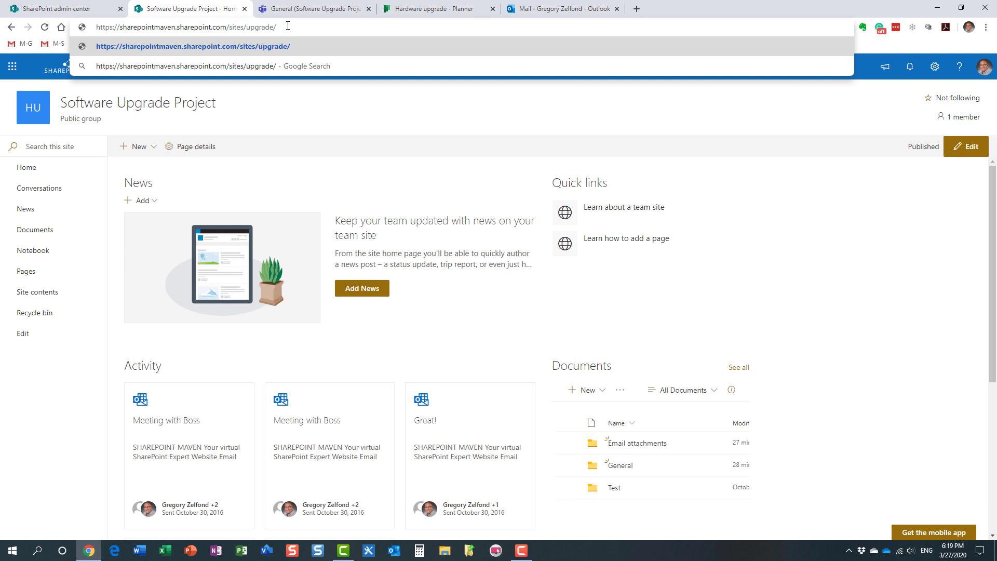
type("hardware")
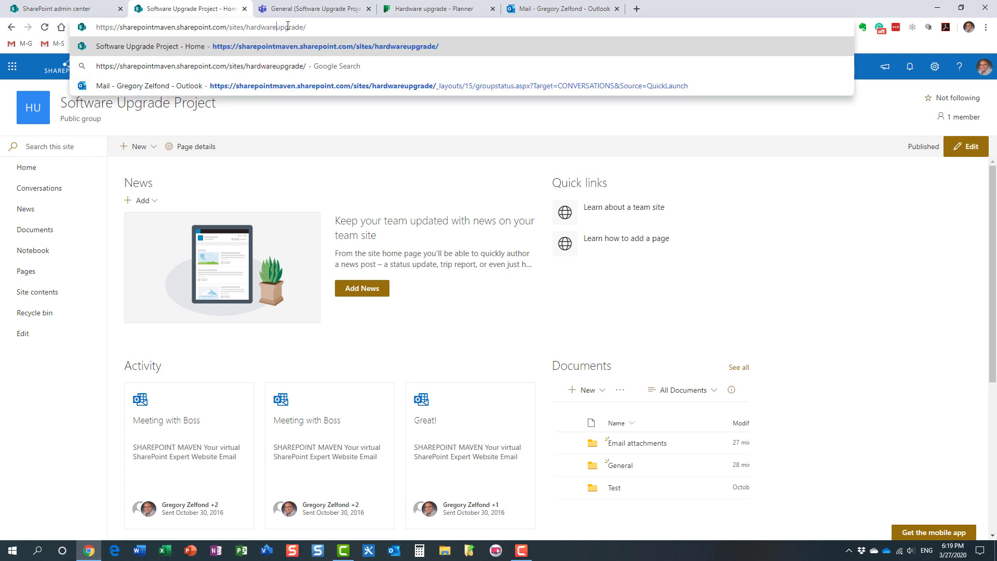
key("Return")
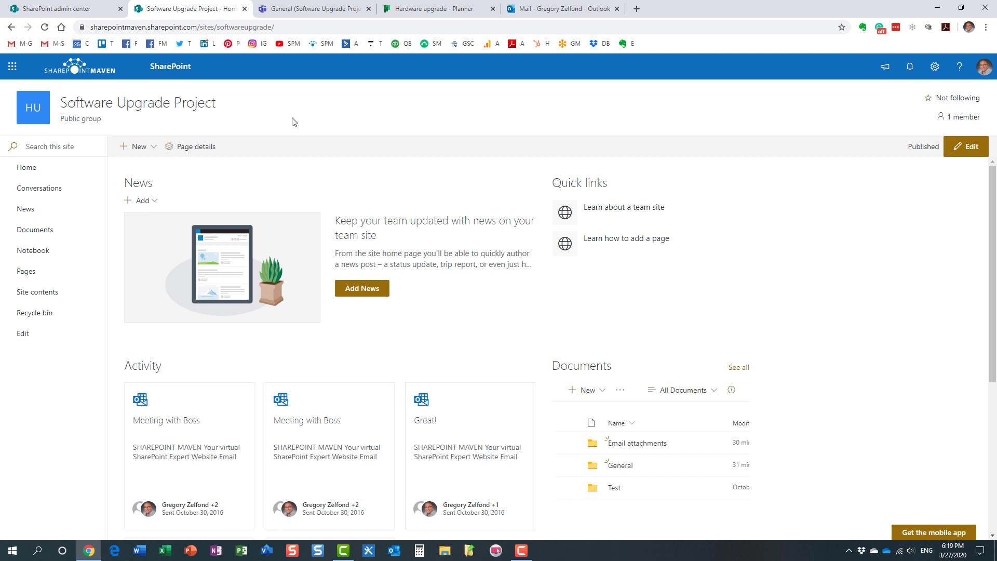
Confirm the team shows as Software Upgrade Project, review the group membership, and go to the Hardware upgrade Planner board
left_click(325, 9)
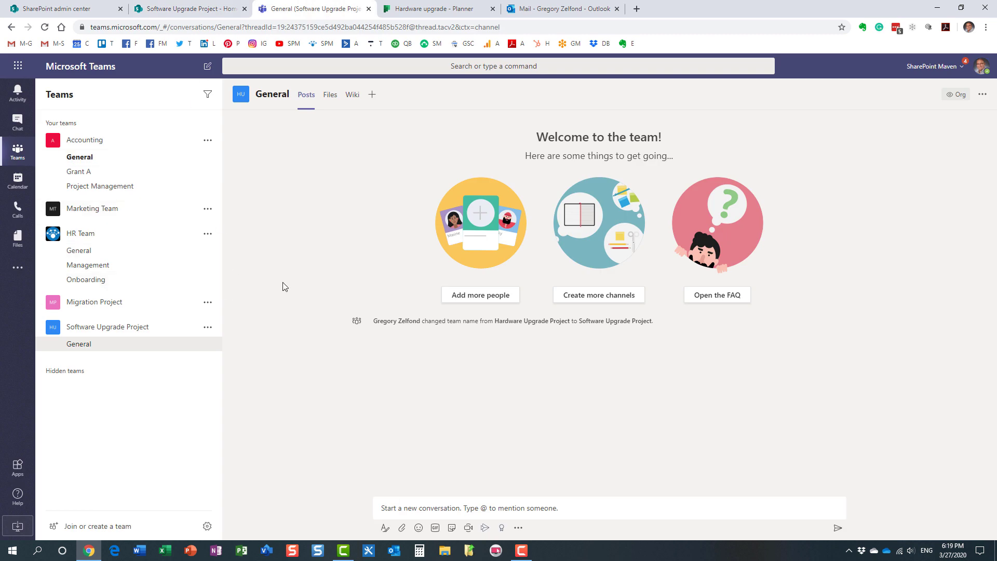
left_click(203, 11)
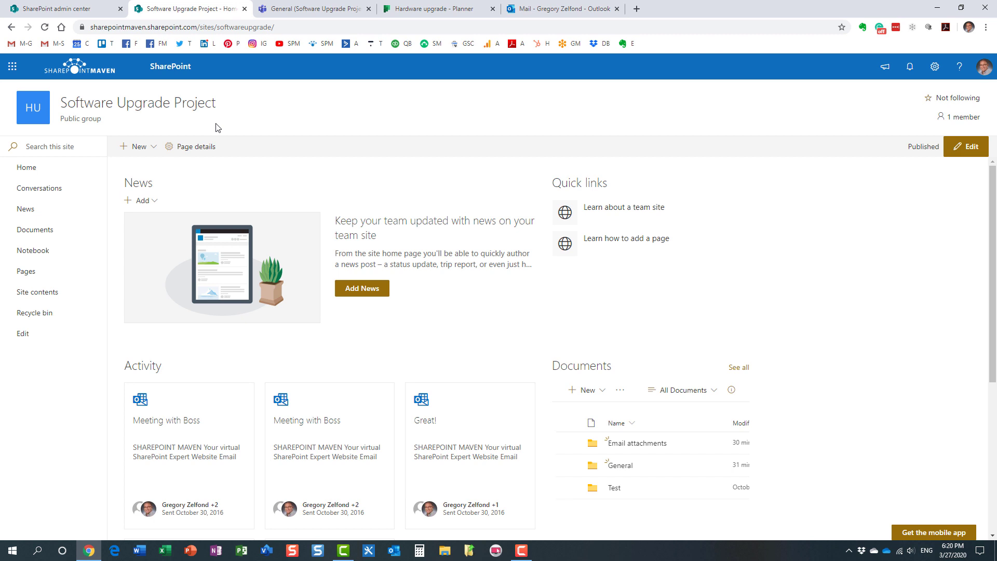
left_click(963, 118)
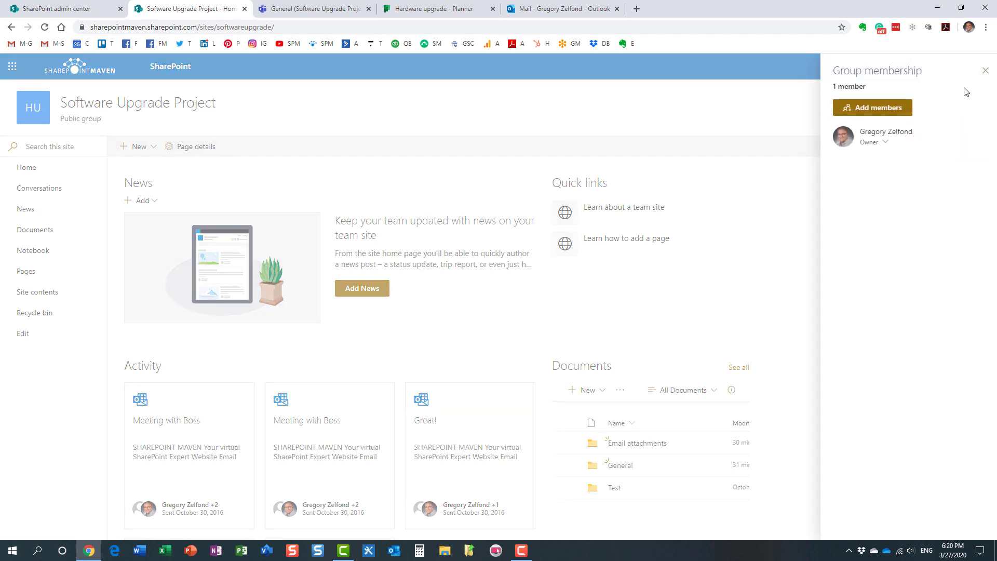
left_click(985, 71)
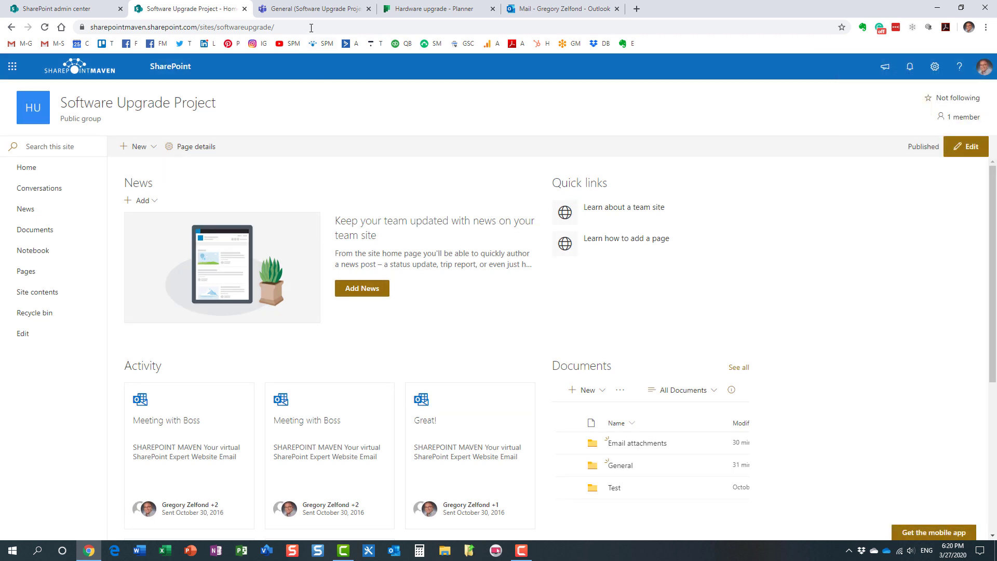
left_click(311, 9)
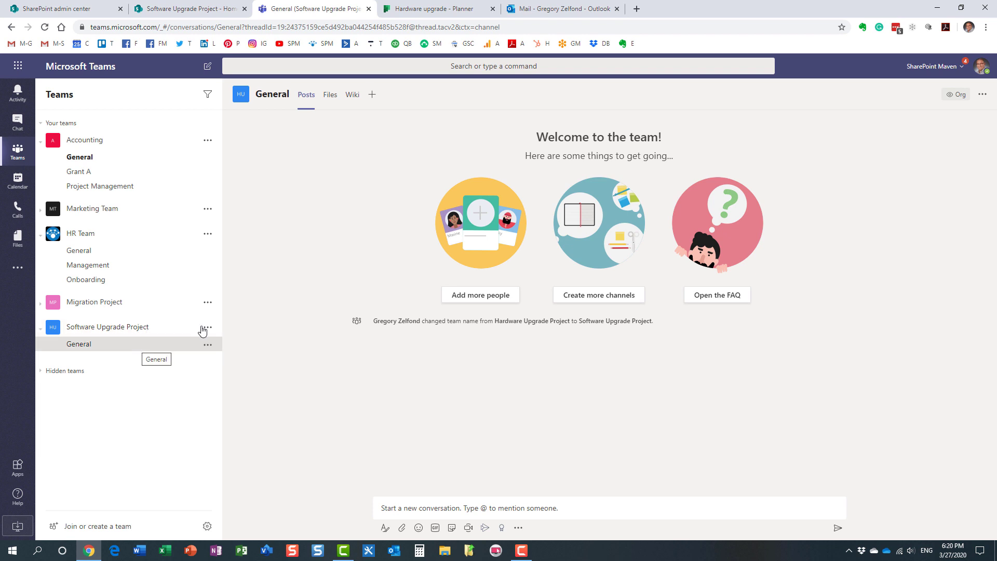
left_click(434, 9)
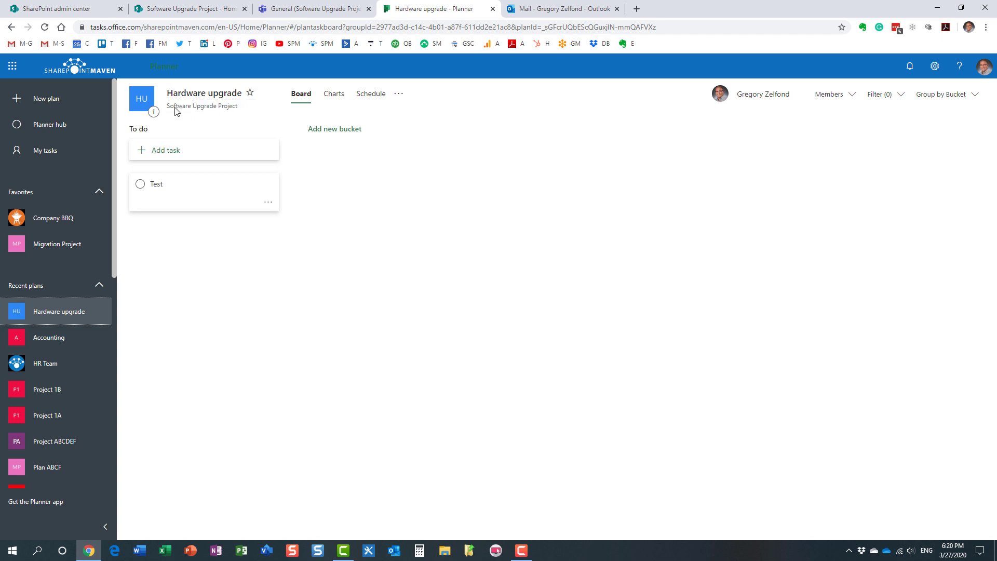
In Plan settings, change the plan name from 'Hardware upgrade' to 'Software upgrade' and save
left_click(399, 95)
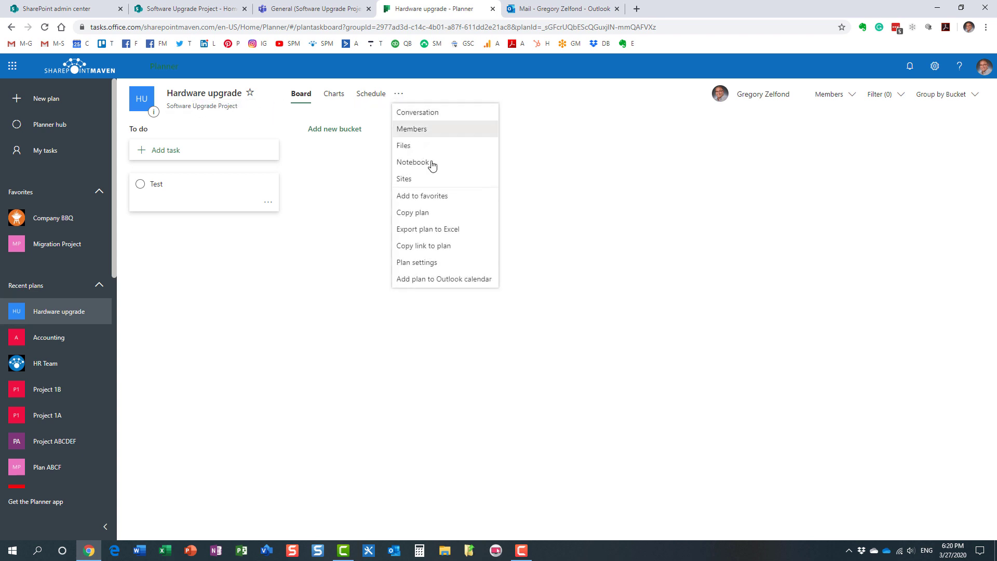
left_click(436, 263)
double_click(392, 221)
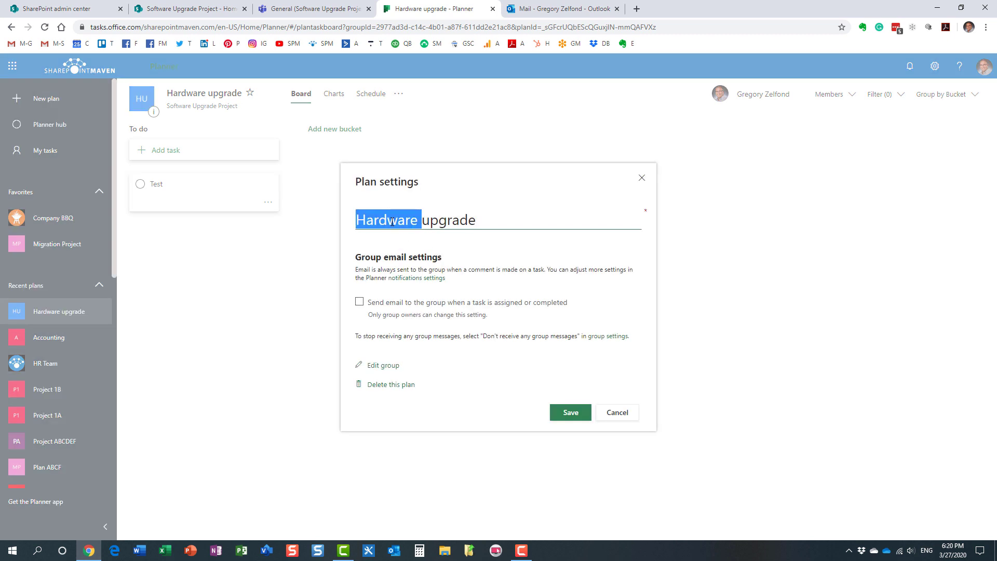
type("Software")
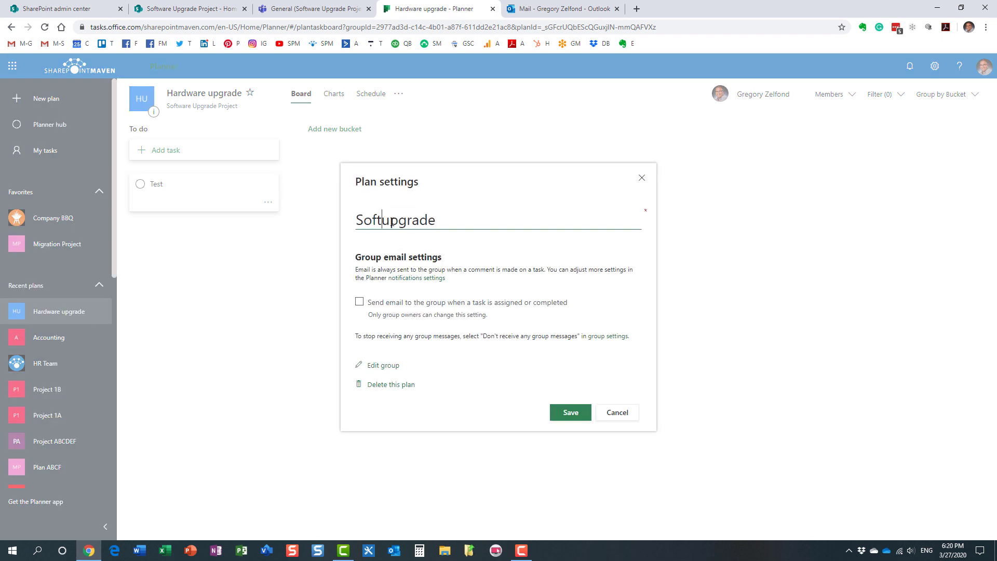
left_click(570, 412)
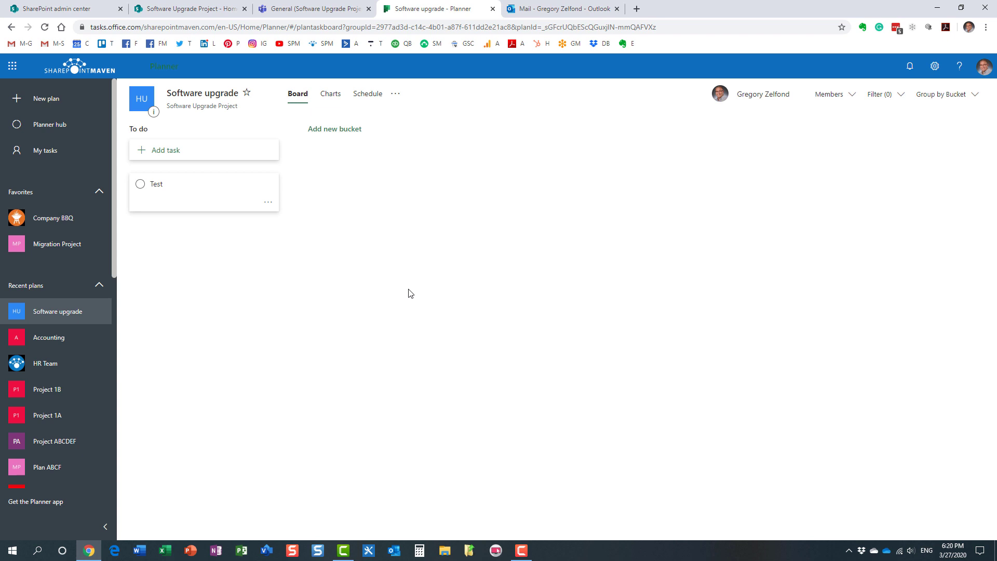
Start a new email to the Software Upgrade Project group and check its profile card's hardwareupgrade address
left_click(552, 10)
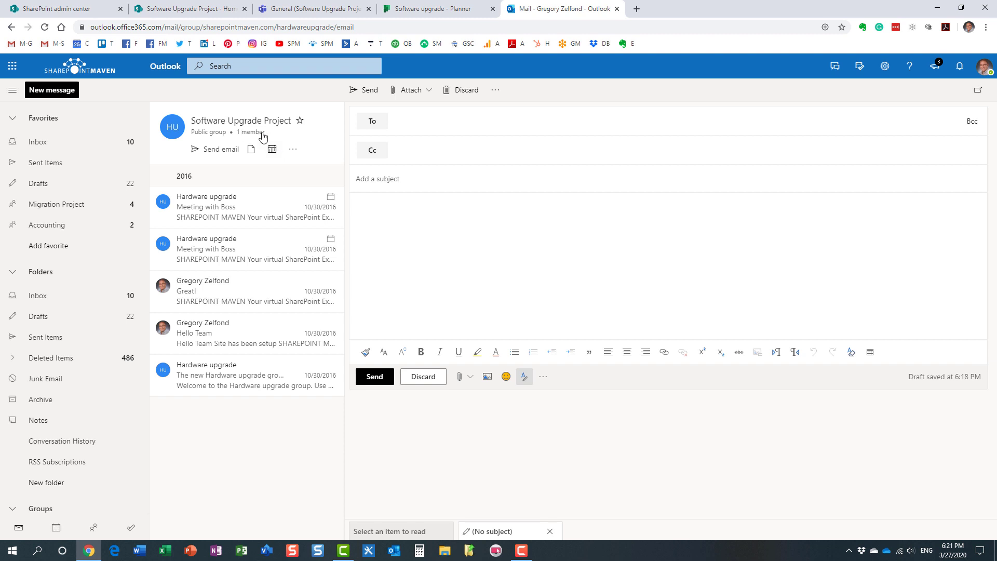
left_click(213, 151)
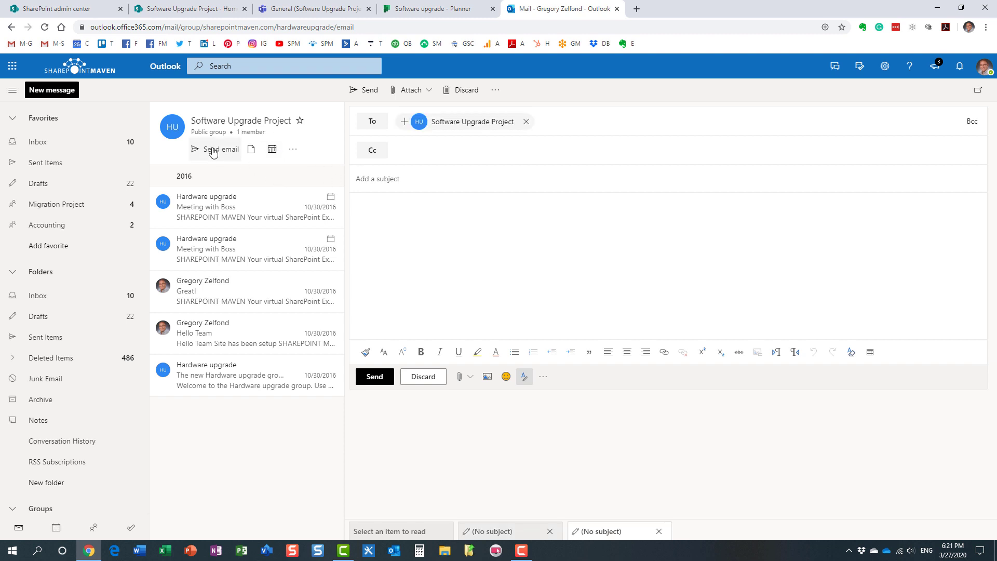
left_click(467, 124)
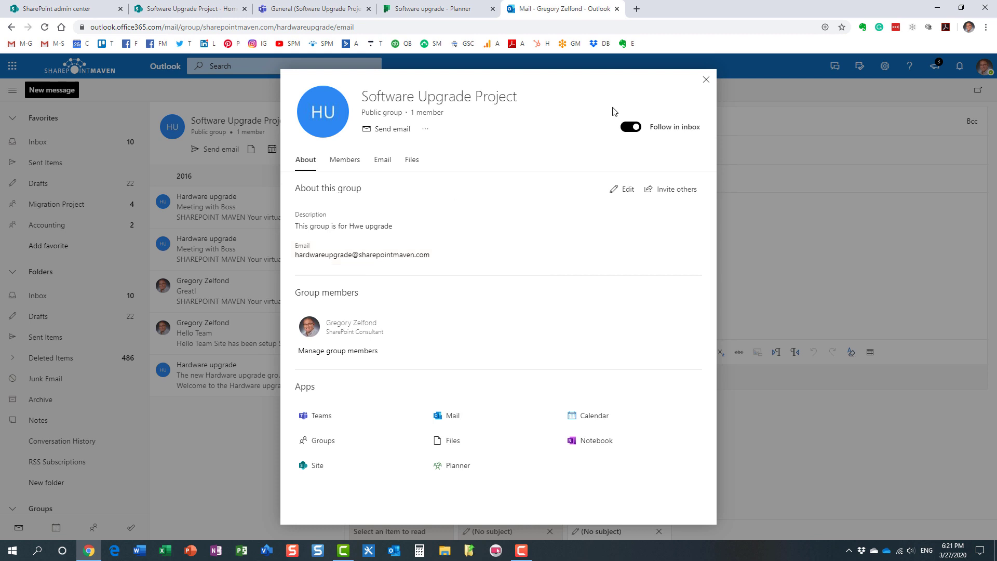
left_click(706, 80)
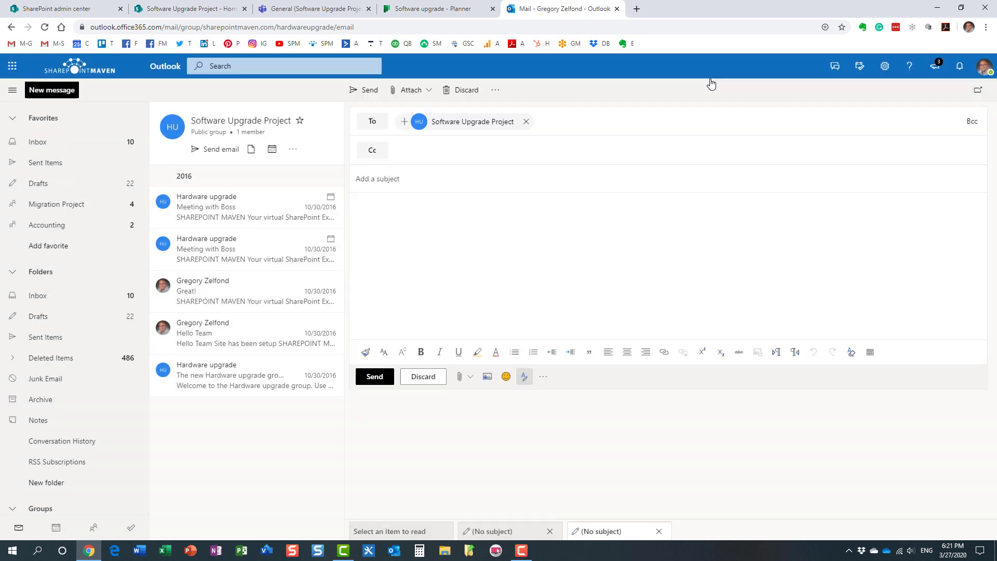
left_click(210, 10)
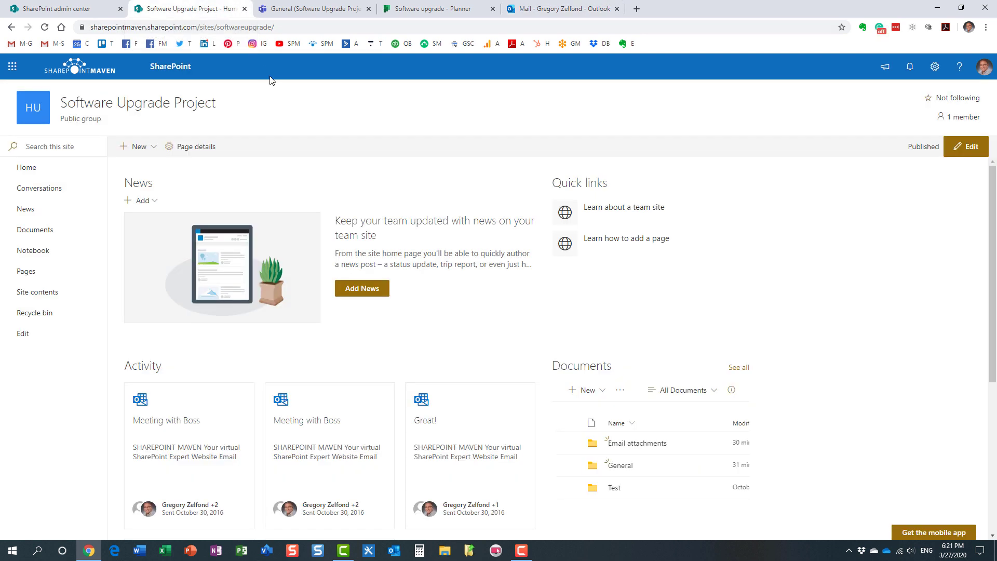